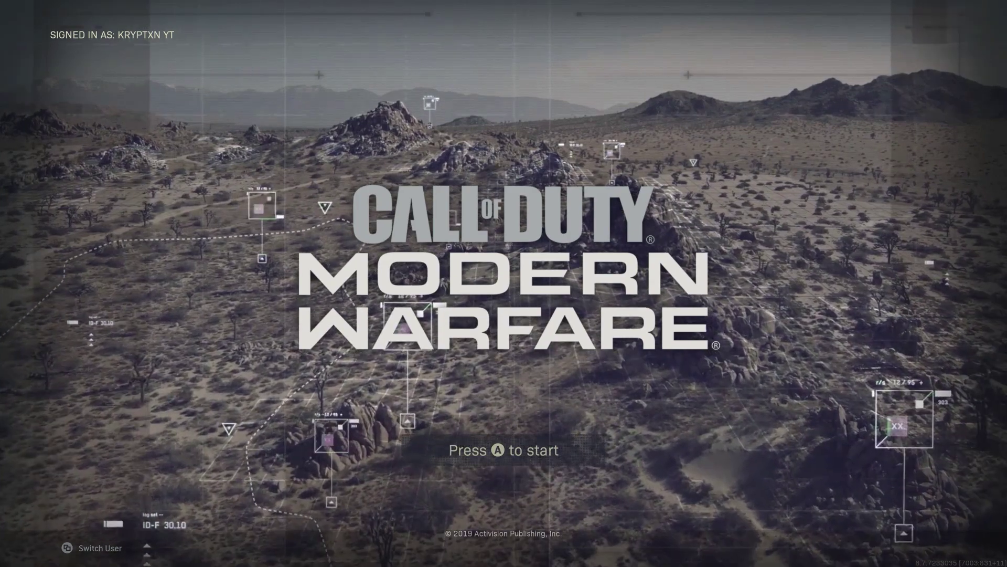
Step: Open the console's volume and audio output settings
{"action": "key", "text": "super"}
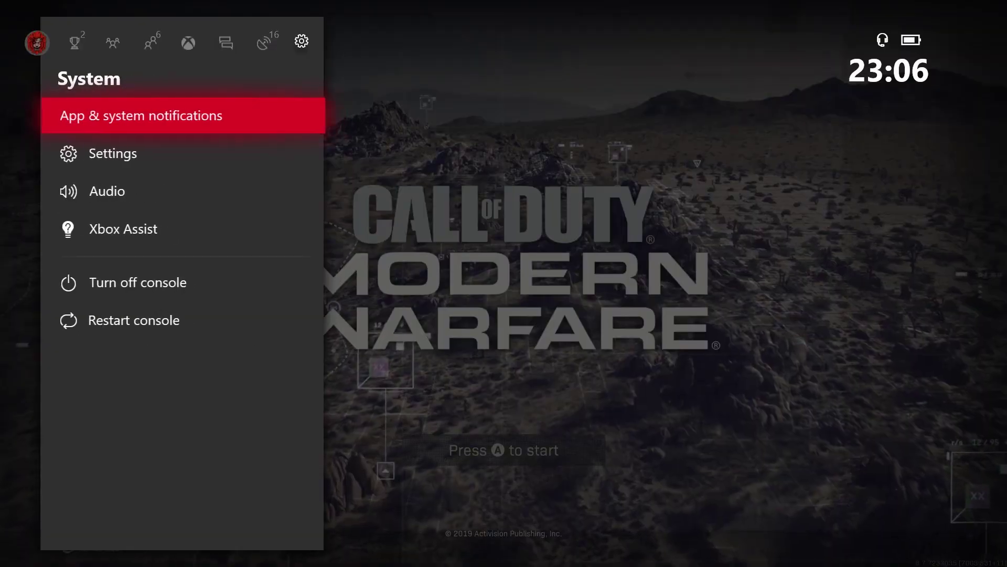
{"action": "key", "text": "Down"}
{"action": "key", "text": "Down"}
{"action": "key", "text": "Return"}
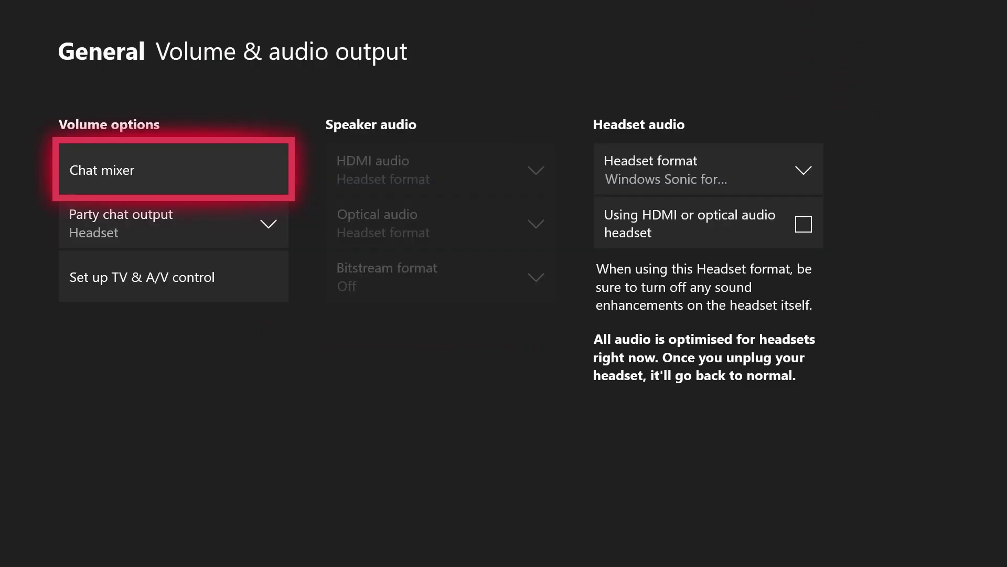
Step: Review the available party chat output options, including Headset & speakers and Speakers, and leave the list
{"action": "key", "text": "Down"}
{"action": "key", "text": "Return"}
{"action": "key", "text": "Down"}
{"action": "key", "text": "Down"}
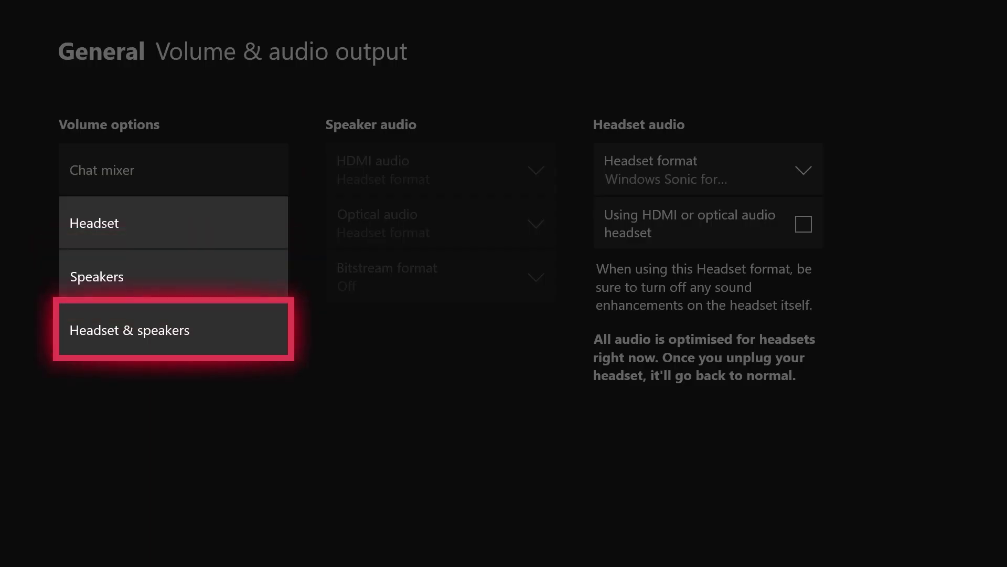
{"action": "key", "text": "Up"}
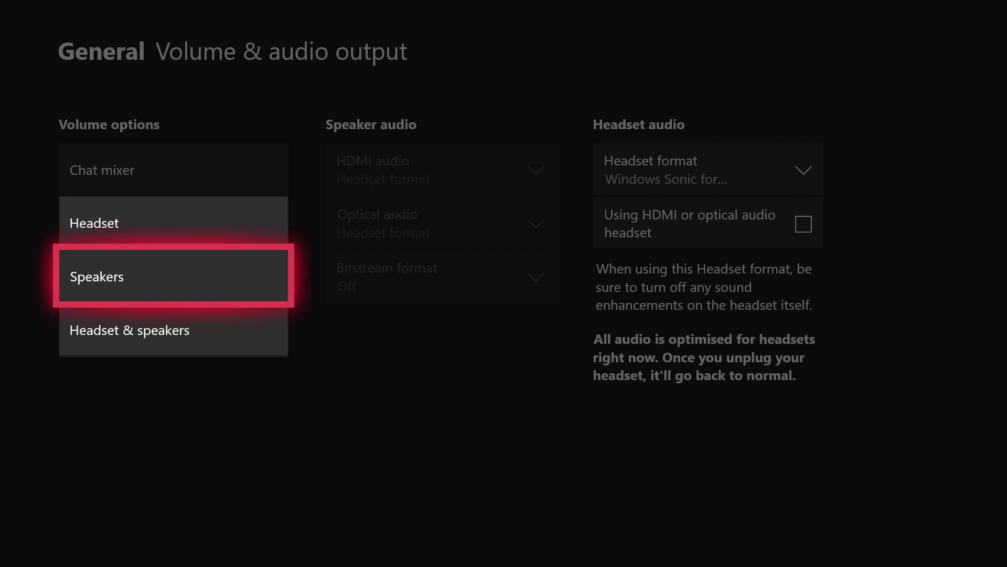
{"action": "key", "text": "Escape"}
Step: Review the chat mixer's options for reducing other sounds, from muting them to doing nothing, and leave the page
{"action": "key", "text": "Up"}
{"action": "key", "text": "Return"}
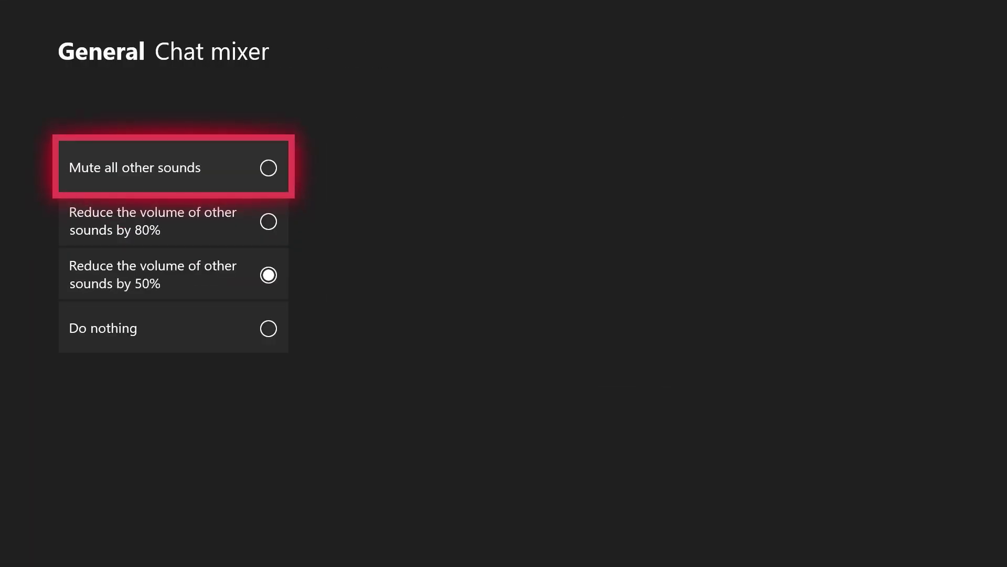
{"action": "key", "text": "Down"}
{"action": "key", "text": "Down"}
{"action": "key", "text": "Down"}
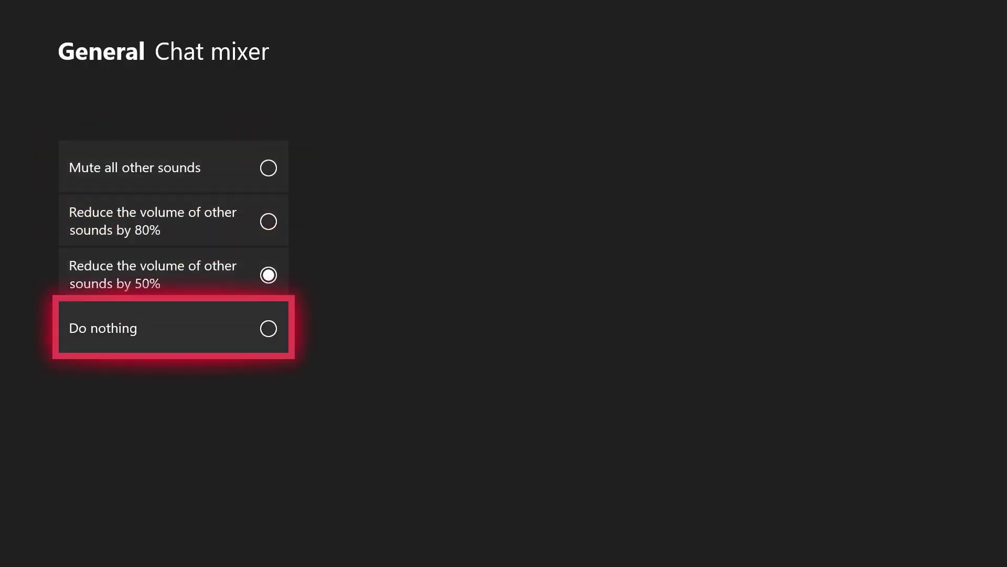
{"action": "key", "text": "Up"}
{"action": "key", "text": "Up"}
{"action": "key", "text": "Escape"}
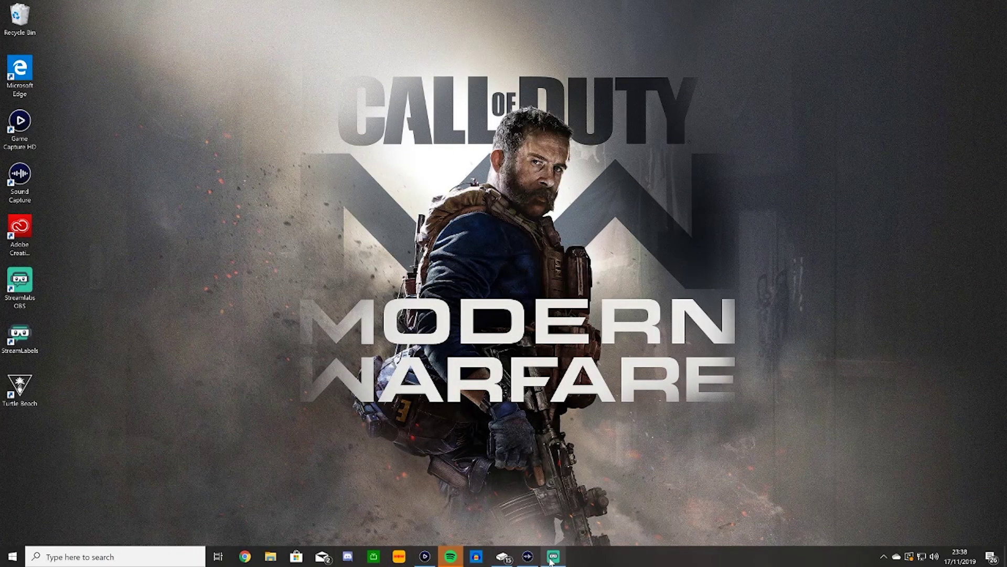
{"action": "left_click", "coordinate": [554, 556]}
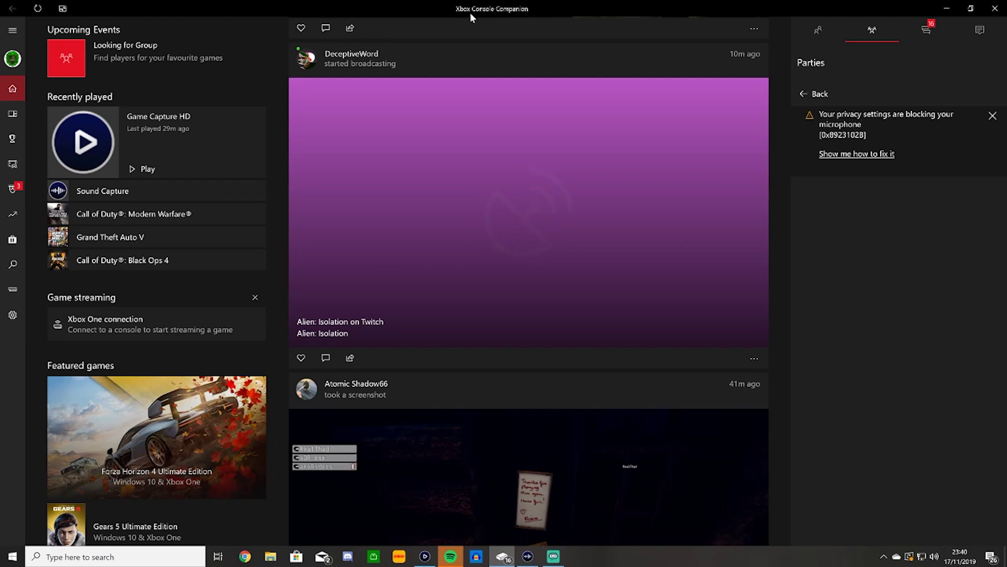
Step: Open the Microsoft Store, bring up its search box, and close the store
{"action": "left_click", "coordinate": [12, 556]}
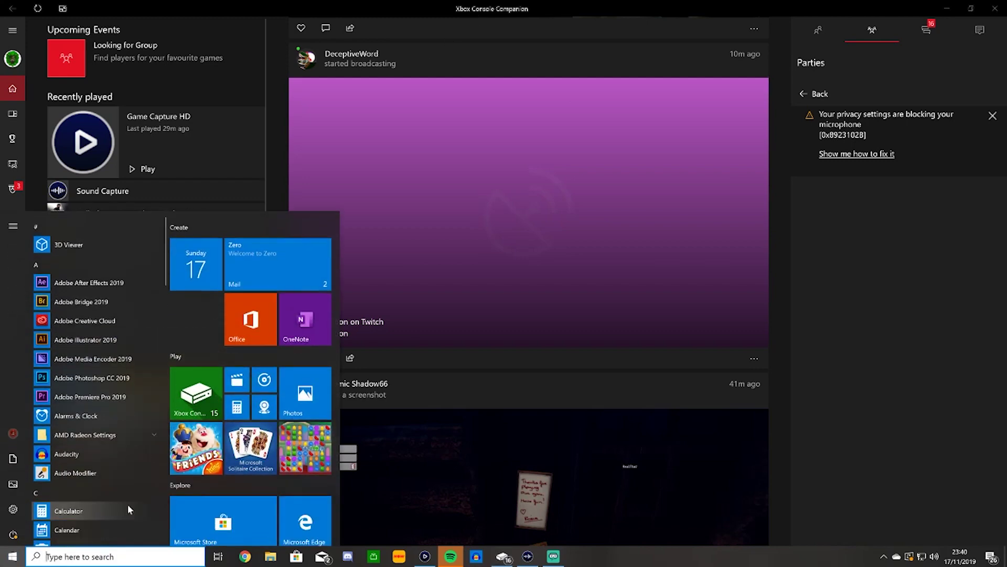
{"action": "left_click", "coordinate": [219, 508]}
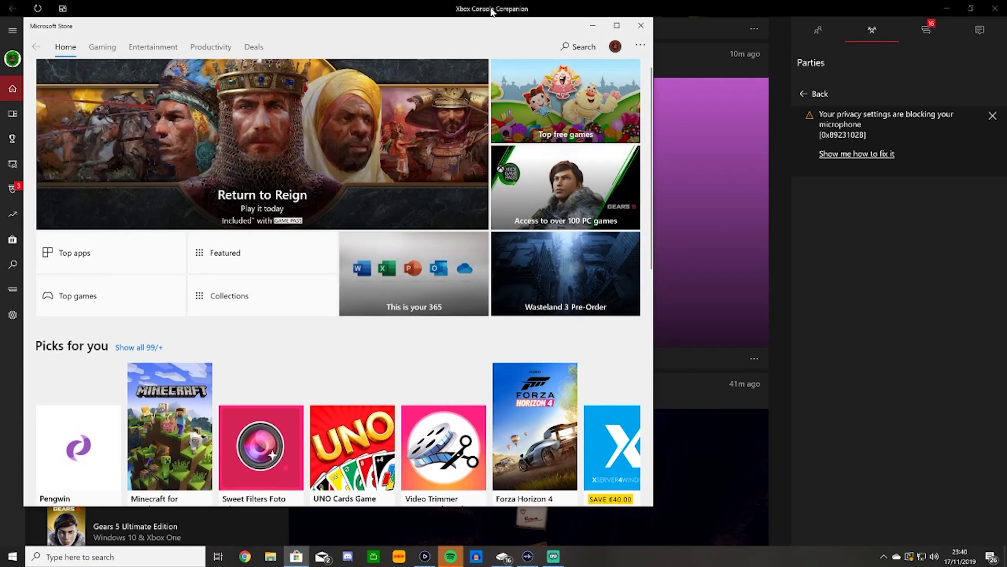
{"action": "left_click", "coordinate": [579, 46]}
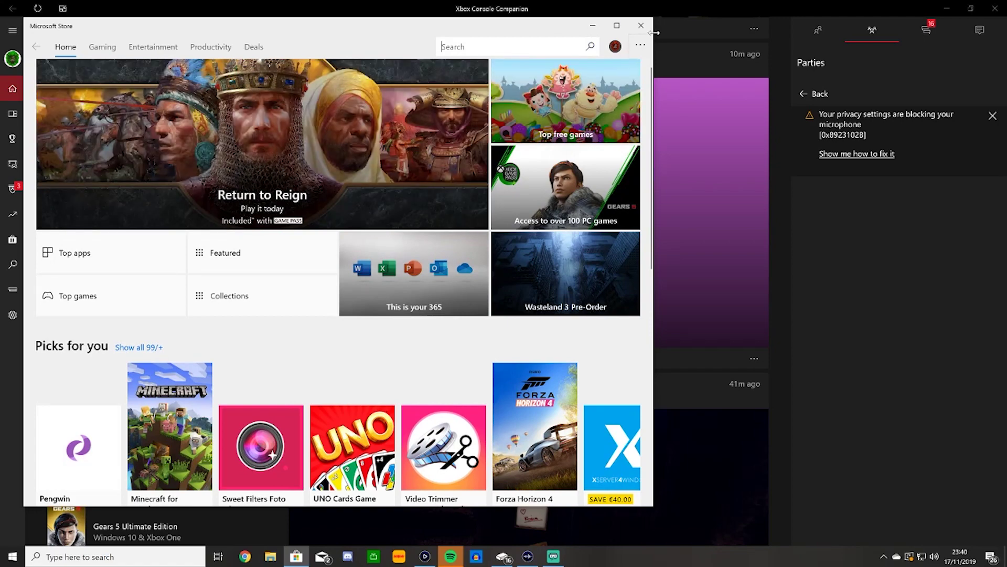
{"action": "left_click", "coordinate": [641, 25]}
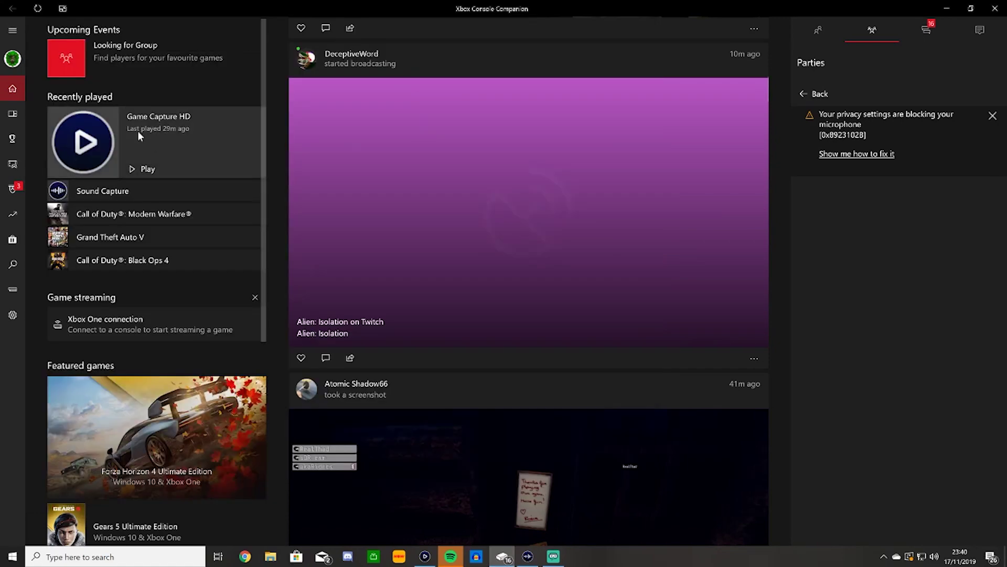
Step: Open the settings page of the Xbox Console Companion
{"action": "left_click", "coordinate": [13, 316]}
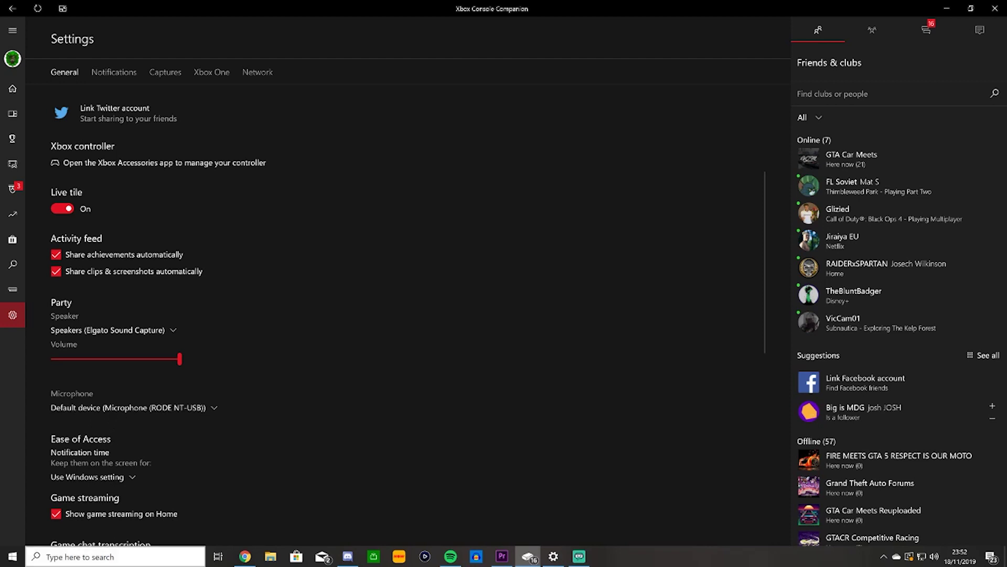
Step: Find the Windows privacy settings and review which apps are allowed to access the microphone
{"action": "left_click", "coordinate": [102, 557]}
{"action": "type", "text": "priv"}
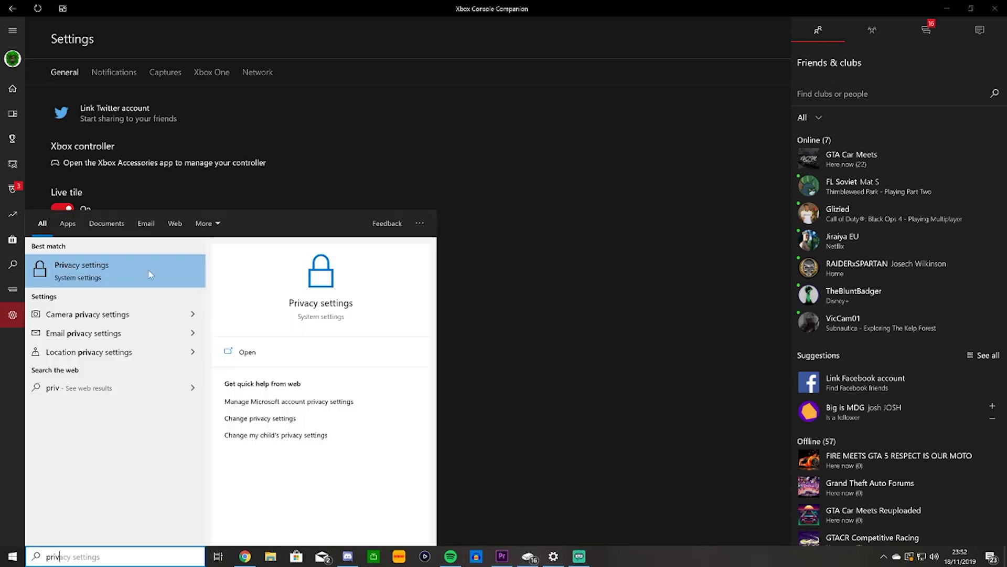
{"action": "left_click", "coordinate": [151, 274]}
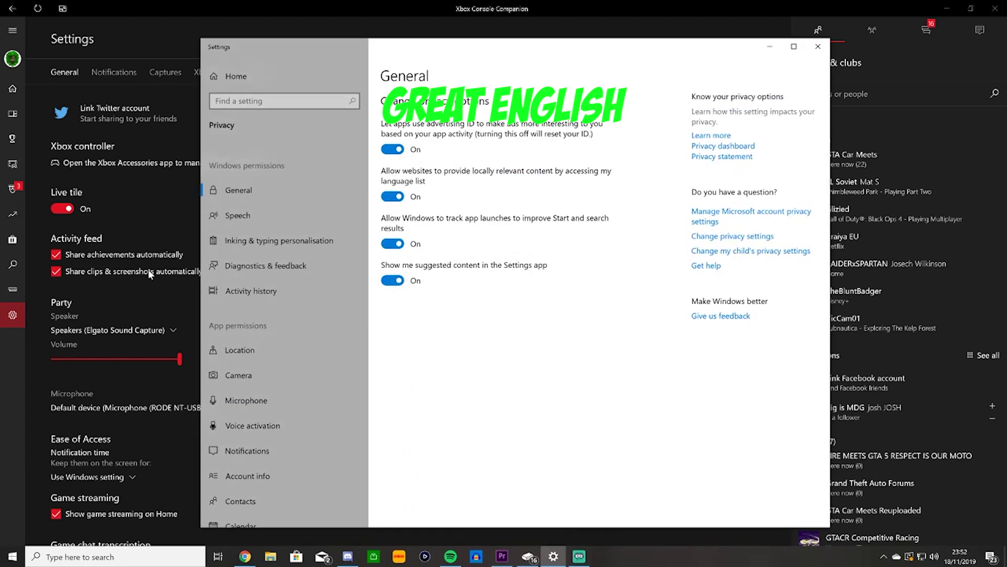
{"action": "left_click", "coordinate": [242, 400]}
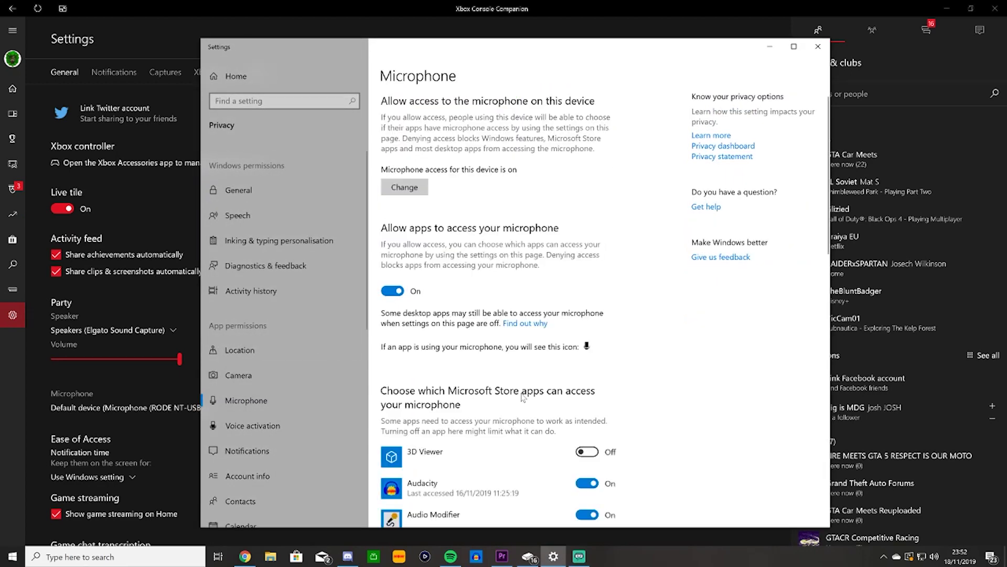
{"action": "scroll", "coordinate": [522, 403], "scroll_direction": "down", "scroll_amount": 5}
{"action": "scroll", "coordinate": [522, 403], "scroll_direction": "down", "scroll_amount": 8}
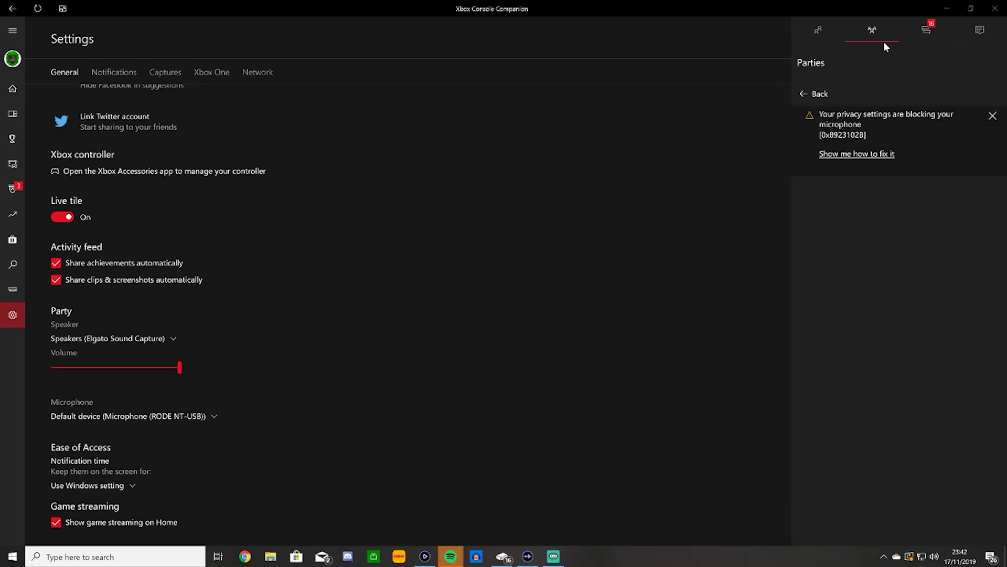
Step: Start a new party in the Xbox Console Companion and send the console account an invite to it
{"action": "left_click", "coordinate": [832, 95]}
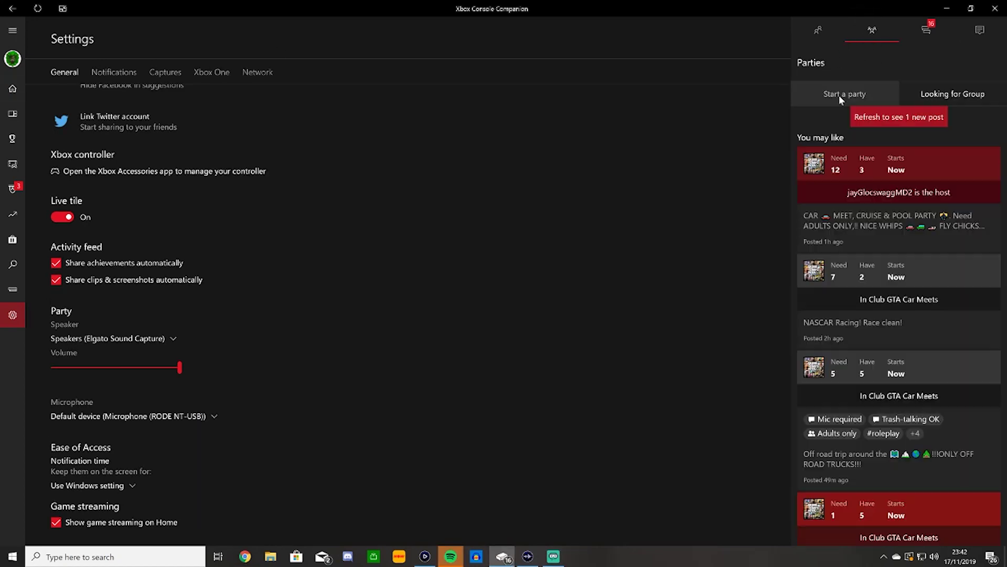
{"action": "left_click", "coordinate": [863, 96]}
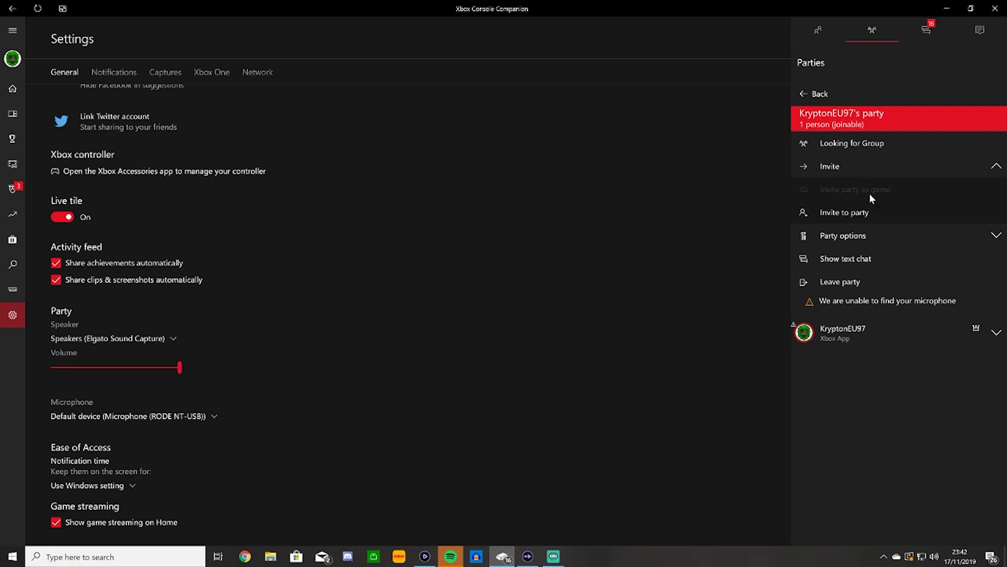
{"action": "left_click", "coordinate": [865, 215]}
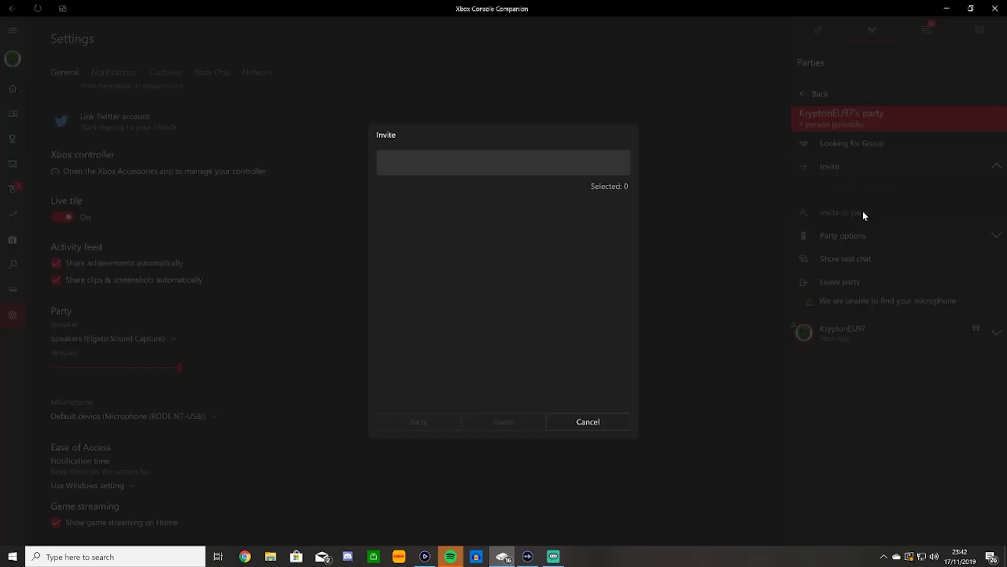
{"action": "left_click", "coordinate": [441, 265]}
{"action": "left_click", "coordinate": [412, 421]}
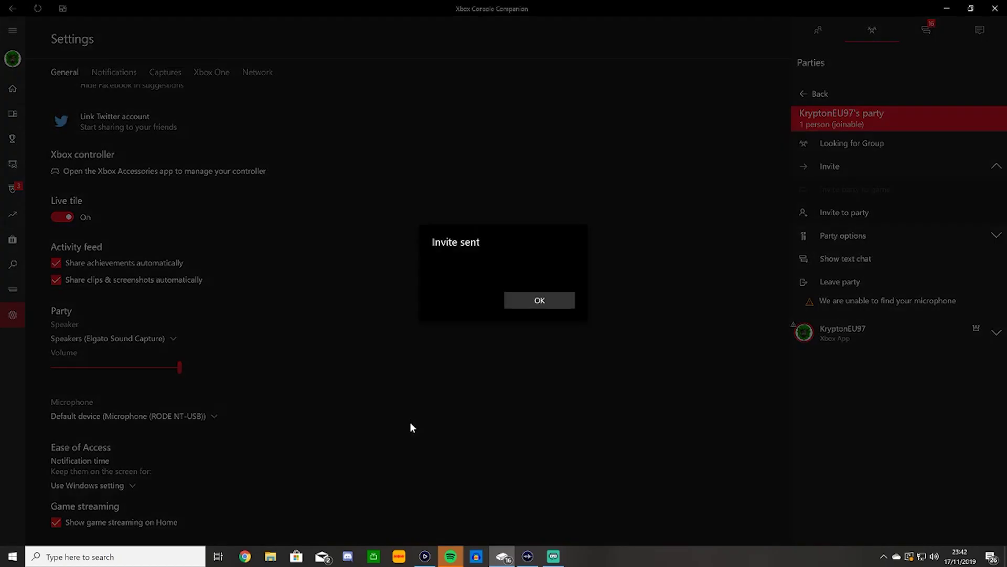
{"action": "left_click", "coordinate": [519, 297]}
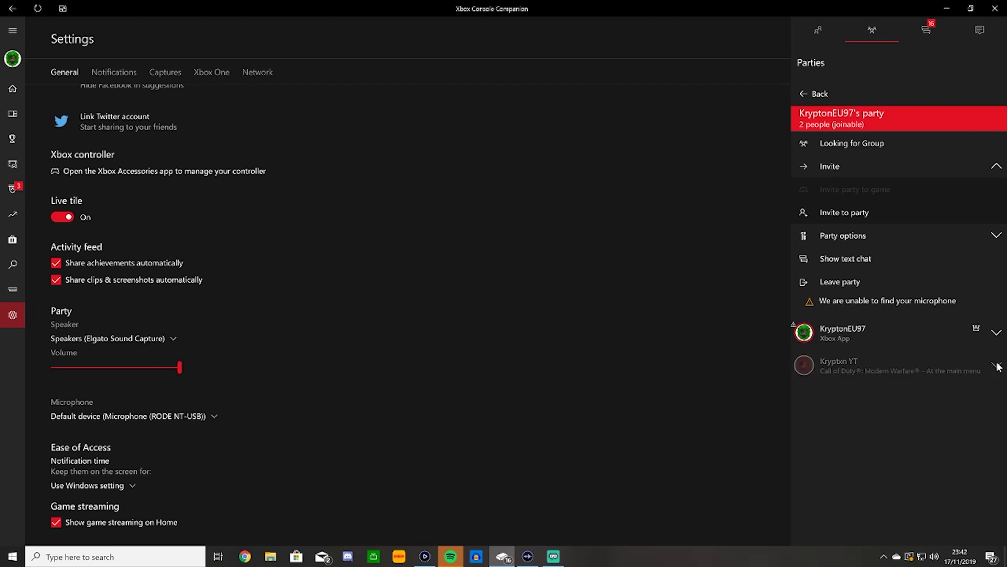
Step: Look over the party options available for the invited member and collapse them again
{"action": "left_click", "coordinate": [997, 365]}
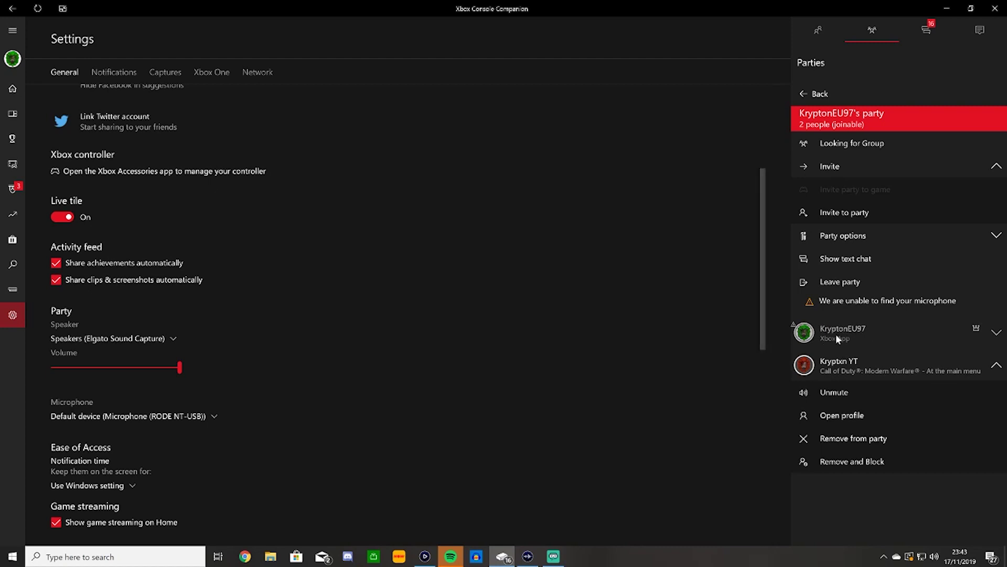
{"action": "left_click", "coordinate": [997, 366]}
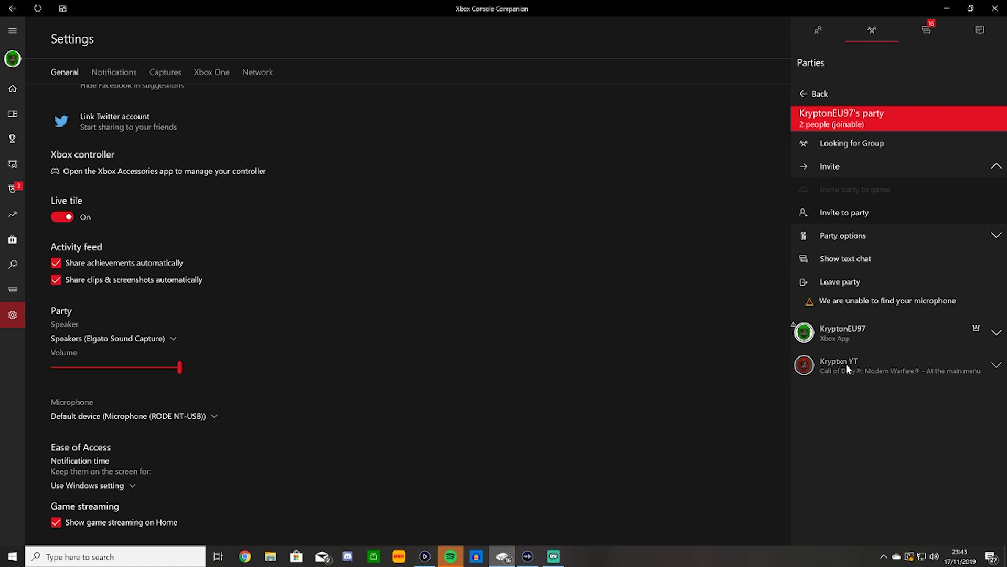
Step: Switch to Elgato Sound Capture and review its Team Chat output, microphone and speaker settings
{"action": "left_click", "coordinate": [523, 563]}
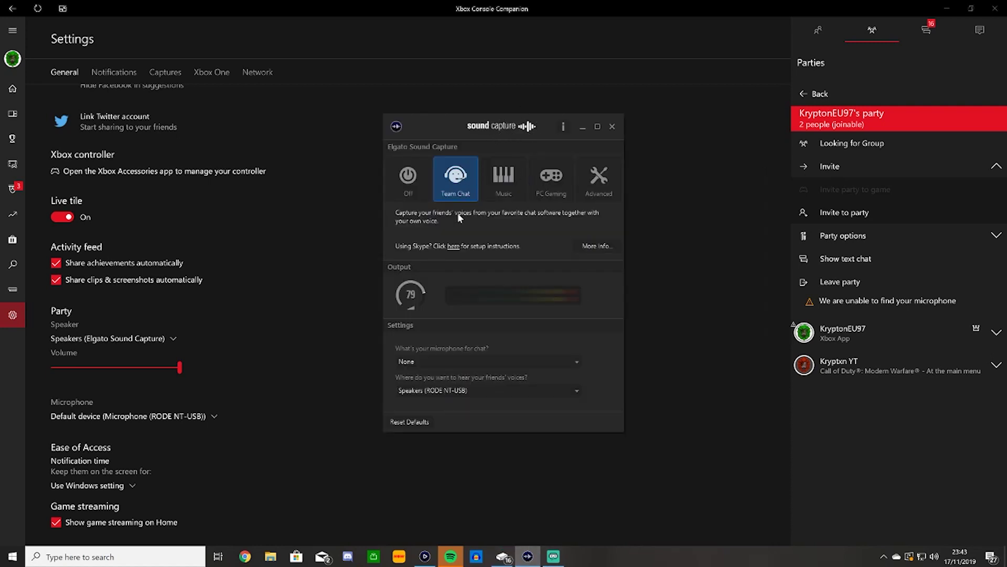
{"action": "mouse_move", "coordinate": [423, 299]}
Step: Switch to Elgato Game Capture HD, reposition its window, and examine the Elgato Sound Capture team chat controls
{"action": "left_click", "coordinate": [426, 557]}
{"action": "left_click_drag", "start_coordinate": [433, 152], "coordinate": [454, 99]}
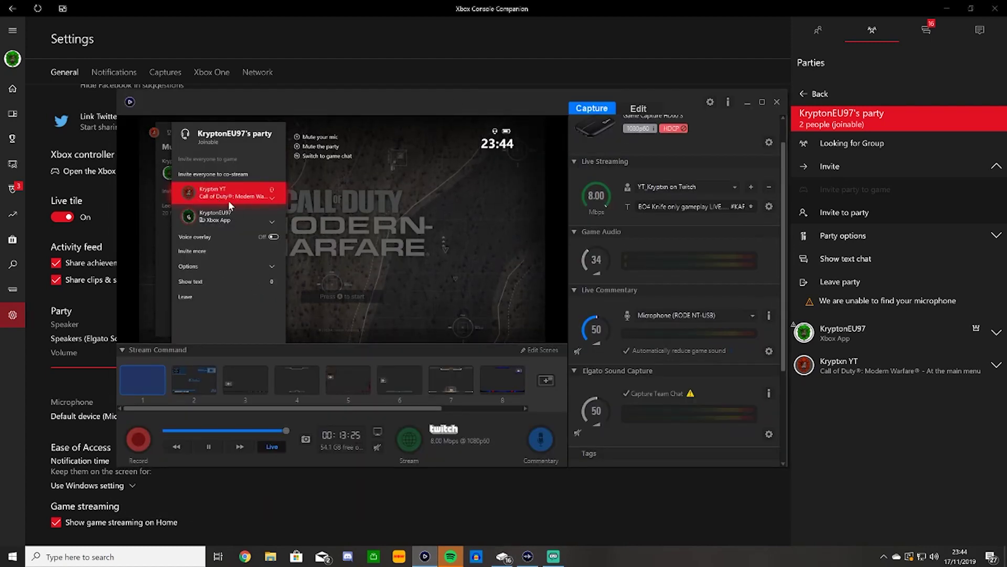
{"action": "mouse_move", "coordinate": [601, 404]}
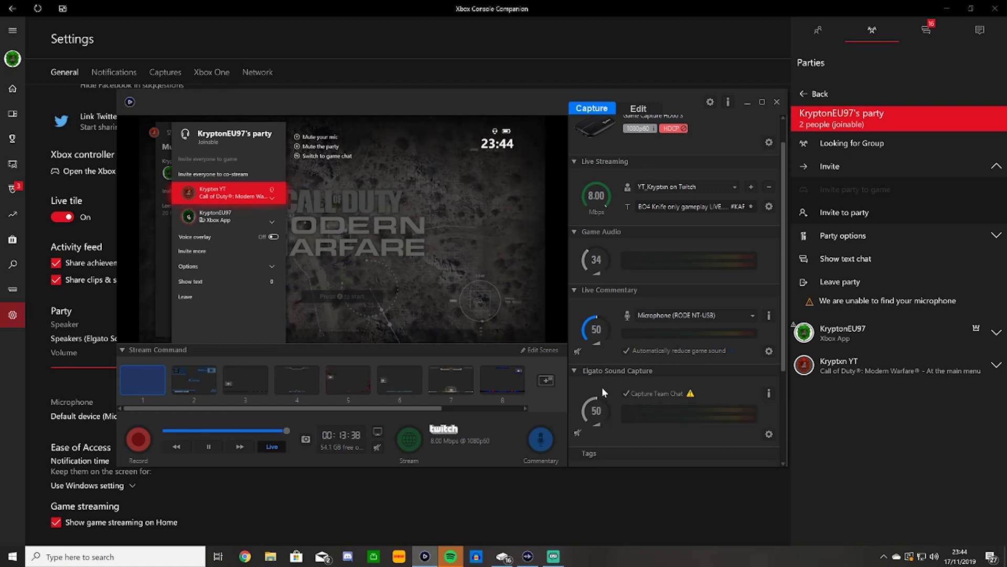